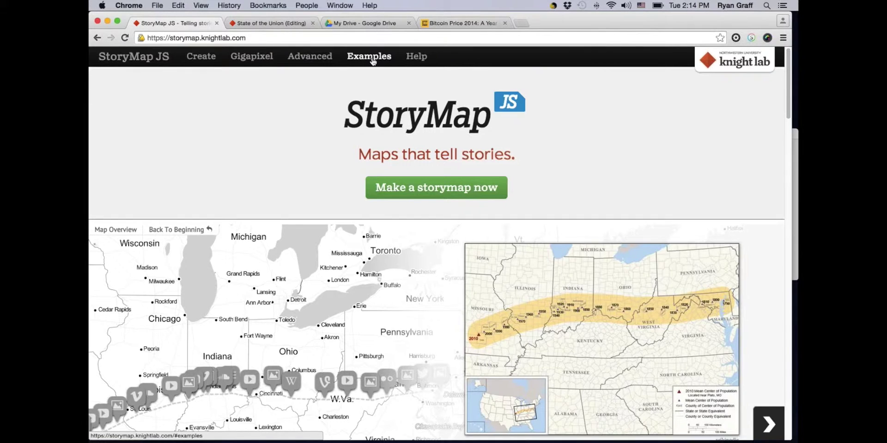
Step: Look at the example storymaps, then start making a new storymap
{"action": "left_click", "coordinate": [372, 60]}
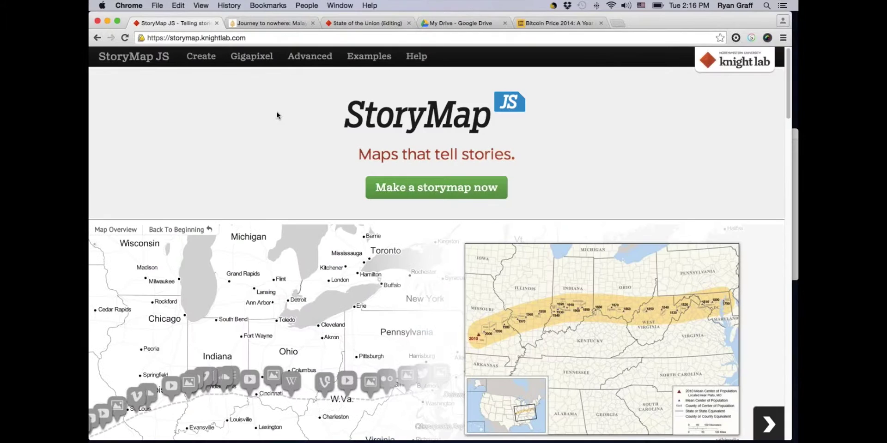
{"action": "left_click", "coordinate": [424, 193]}
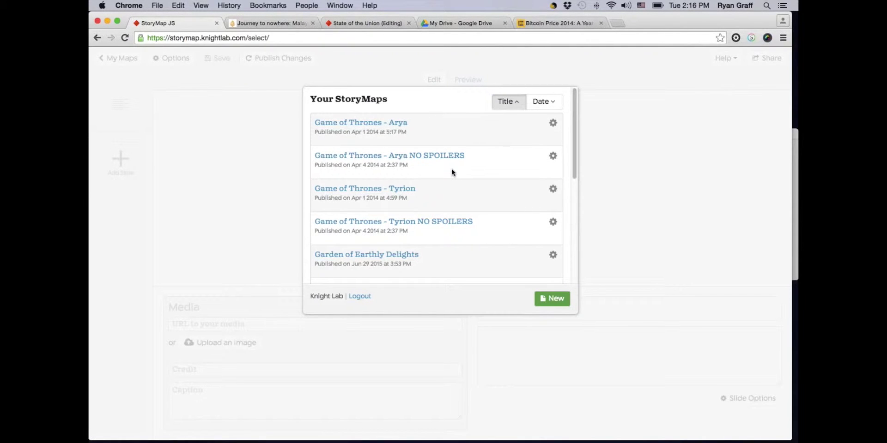
Step: Scroll down the Your StoryMaps list to find 'Olympic torch journey'
{"action": "scroll", "coordinate": [452, 172], "scroll_direction": "down", "scroll_amount": 5}
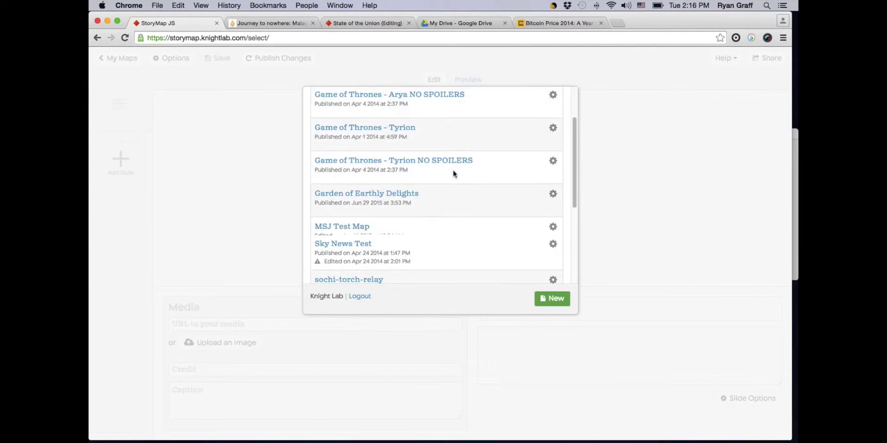
{"action": "scroll", "coordinate": [439, 172], "scroll_direction": "down", "scroll_amount": 1}
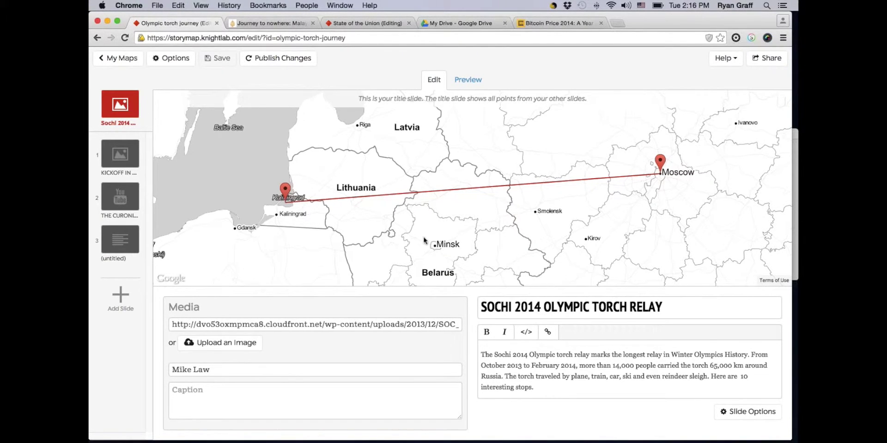
{"action": "double_click", "coordinate": [362, 325]}
{"action": "key", "text": "super+a"}
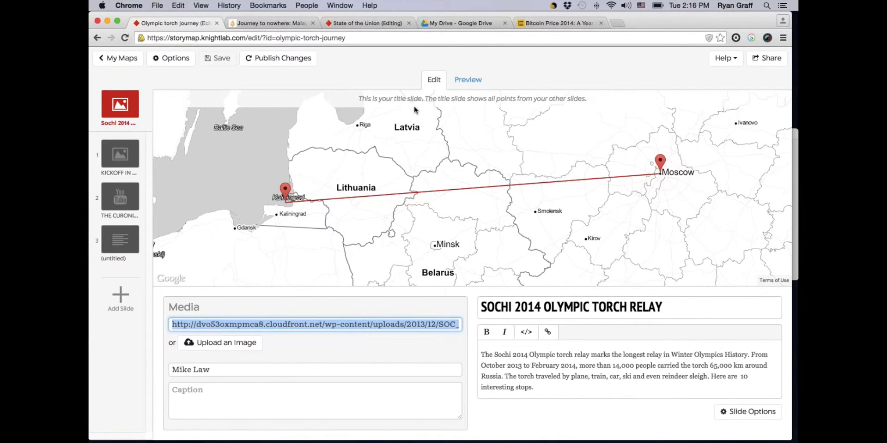
{"action": "key", "text": "super+c"}
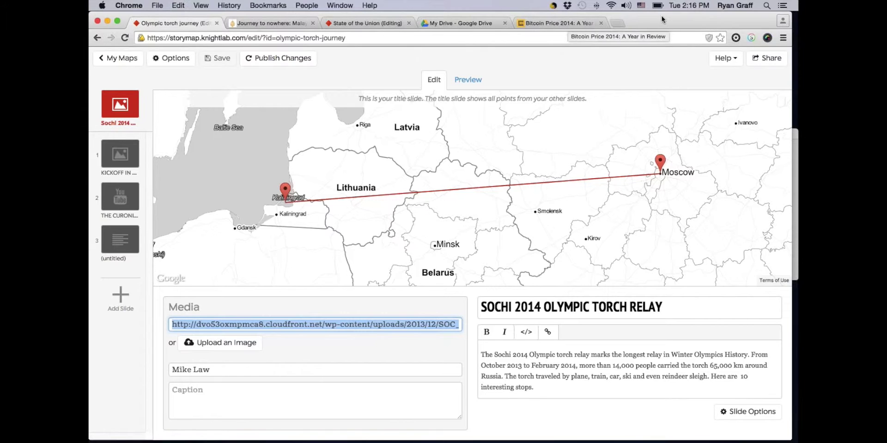
{"action": "key", "text": "super+t"}
{"action": "key", "text": "super+v"}
{"action": "key", "text": "Return"}
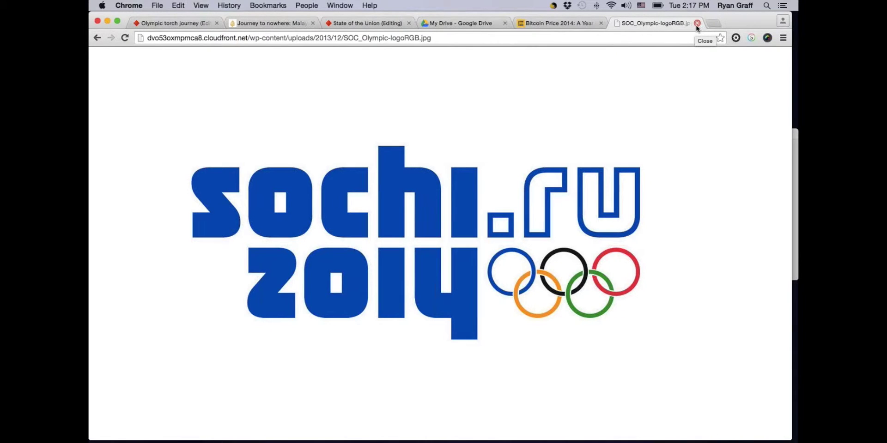
{"action": "left_click", "coordinate": [697, 24]}
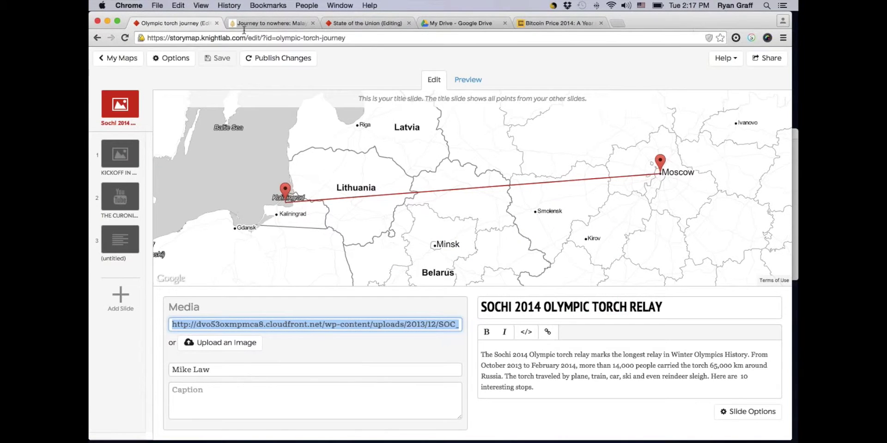
Step: Change the title slide headline to 'SOCHI OLYMPIC TORCH RELAY', dropping 2014
{"action": "triple_click", "coordinate": [552, 309]}
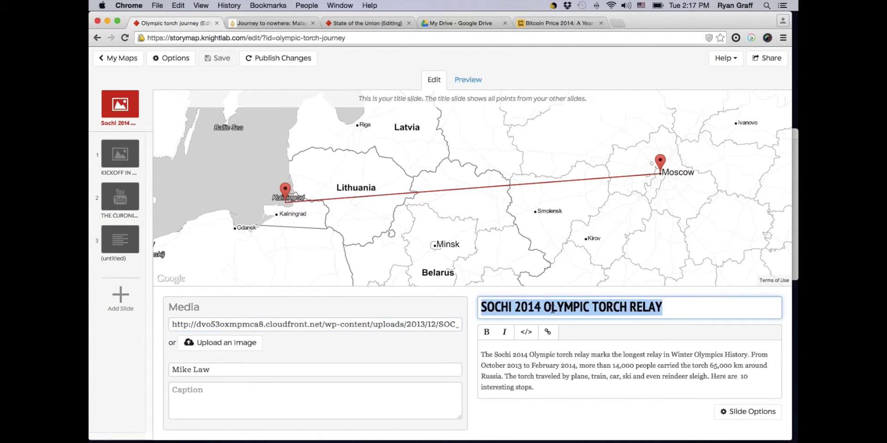
{"action": "type", "text": "SOCHI "}
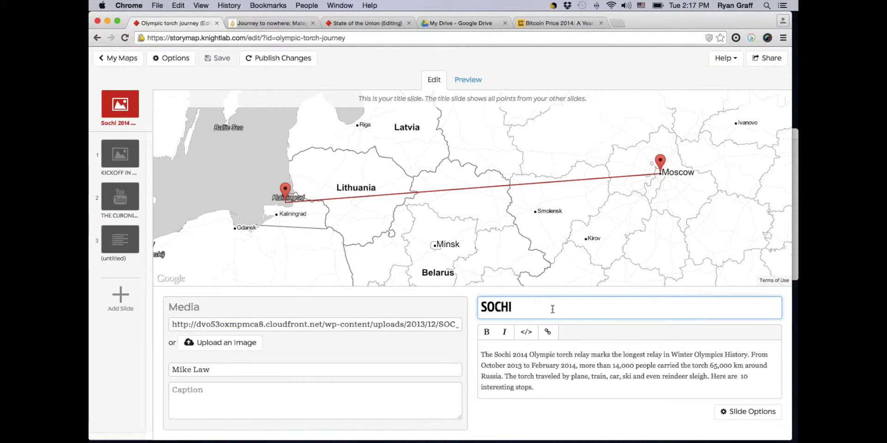
{"action": "type", "text": "OLY"}
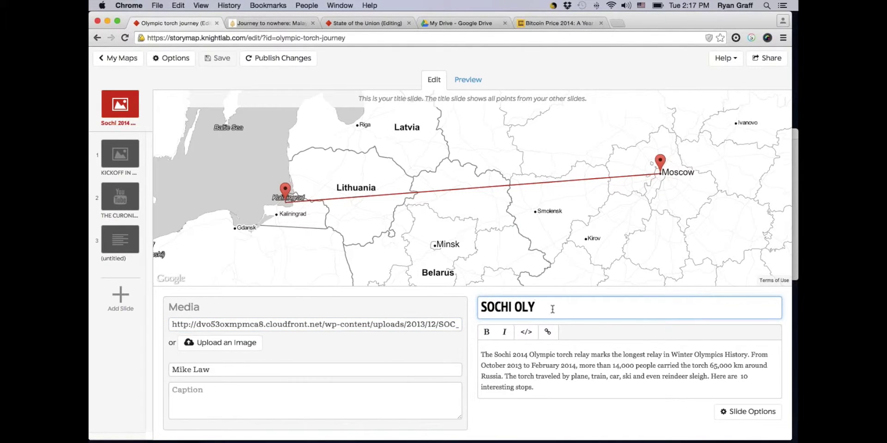
{"action": "type", "text": "MPIC TORCH "}
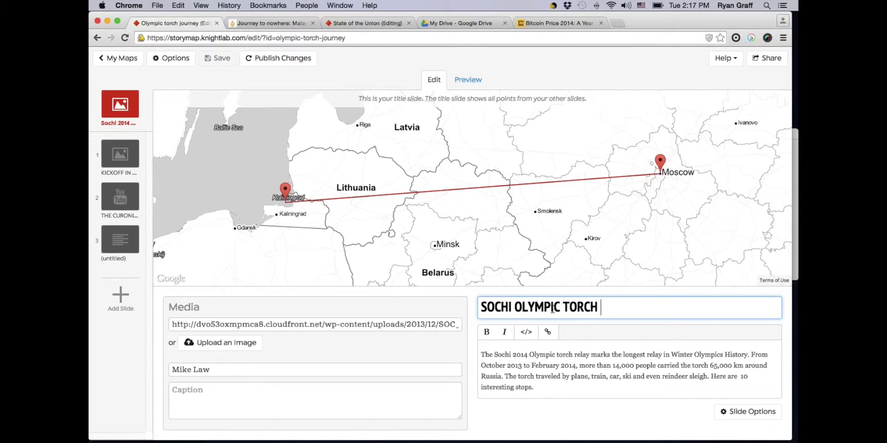
{"action": "type", "text": "RELAY"}
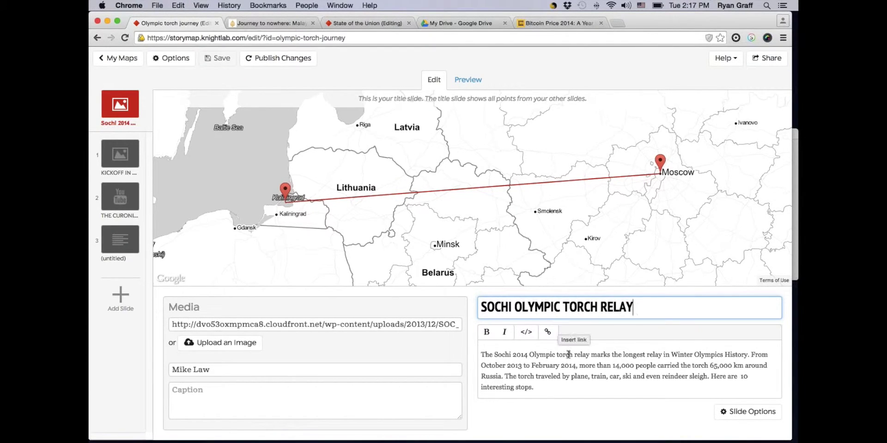
{"action": "left_click", "coordinate": [568, 357]}
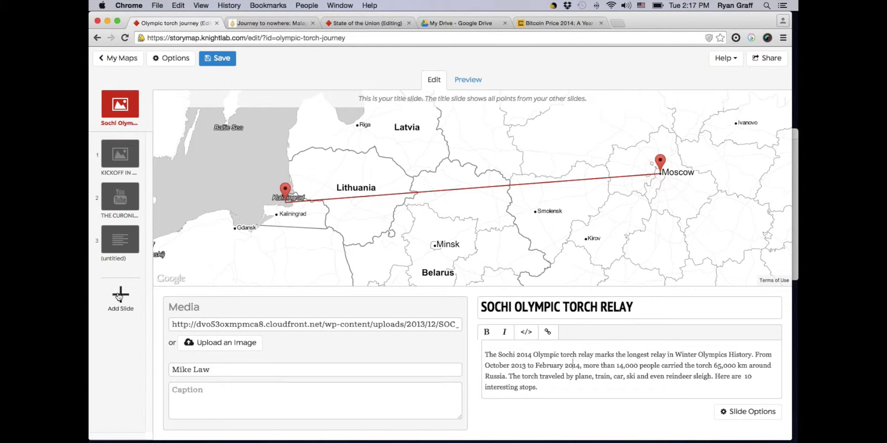
Step: Set the KICKOFF IN MOSCOW slide's map location to Kremlin, Moscow, Russia
{"action": "left_click", "coordinate": [124, 157]}
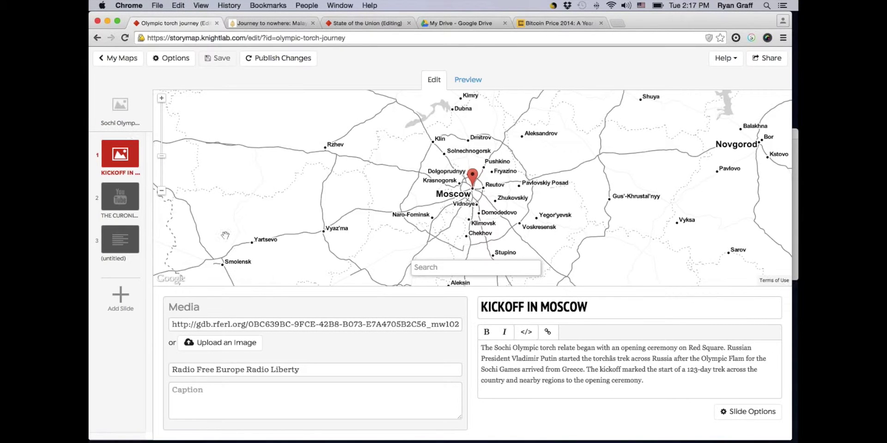
{"action": "left_click", "coordinate": [451, 268]}
{"action": "type", "text": "Kre"}
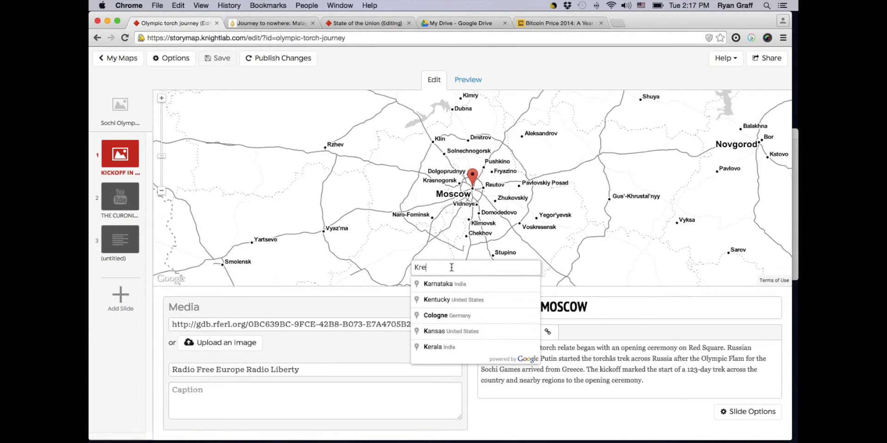
{"action": "type", "text": "mlin"}
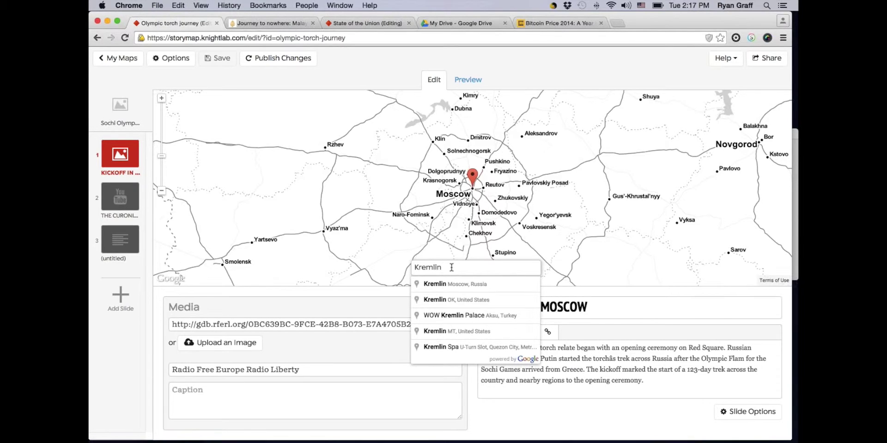
{"action": "key", "text": "Down"}
{"action": "key", "text": "Return"}
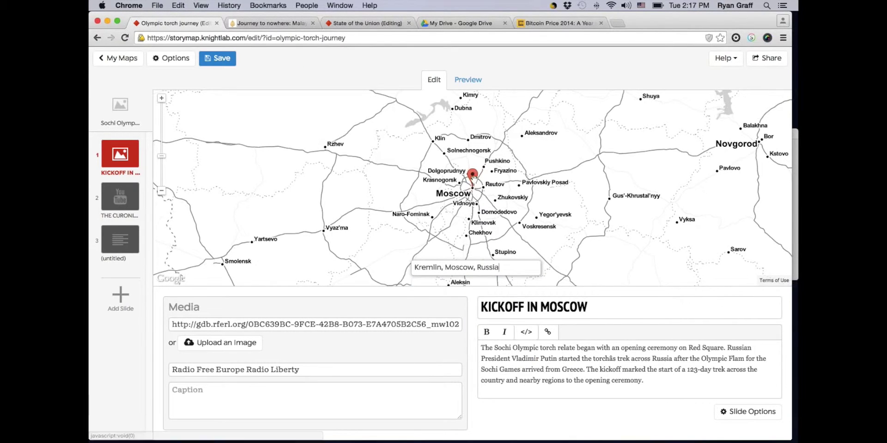
Step: Review the kickoff slide's media URL, headline and body text fields
{"action": "triple_click", "coordinate": [346, 323]}
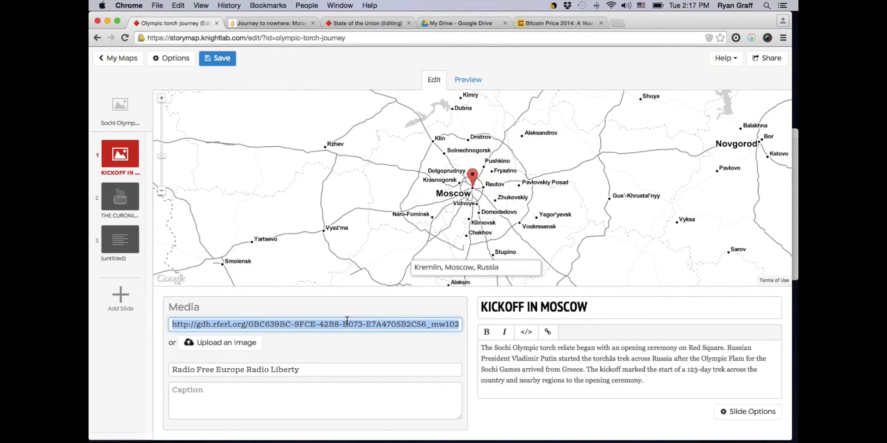
{"action": "left_click", "coordinate": [561, 311]}
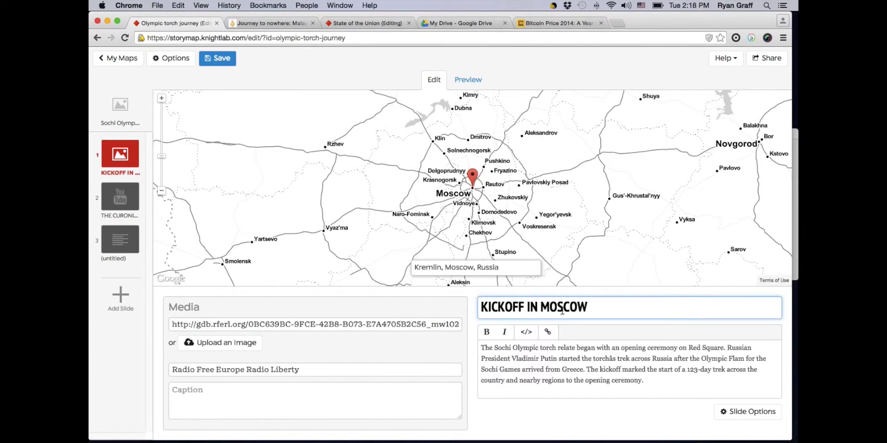
{"action": "triple_click", "coordinate": [549, 353]}
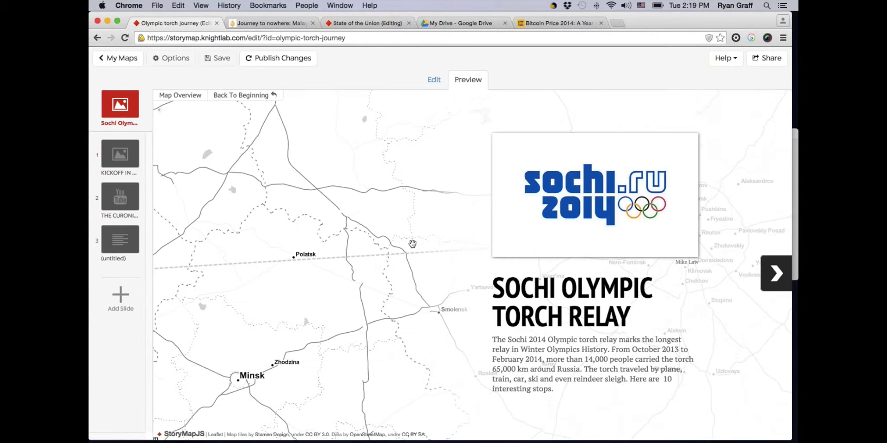
Step: Advance the preview to The Curonian Spit and play its YouTube video, pausing at 0:01
{"action": "left_click", "coordinate": [776, 273]}
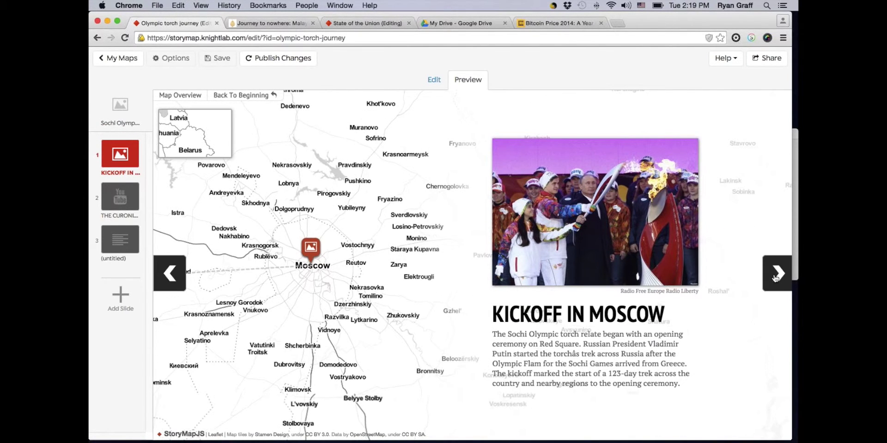
{"action": "left_click", "coordinate": [776, 276]}
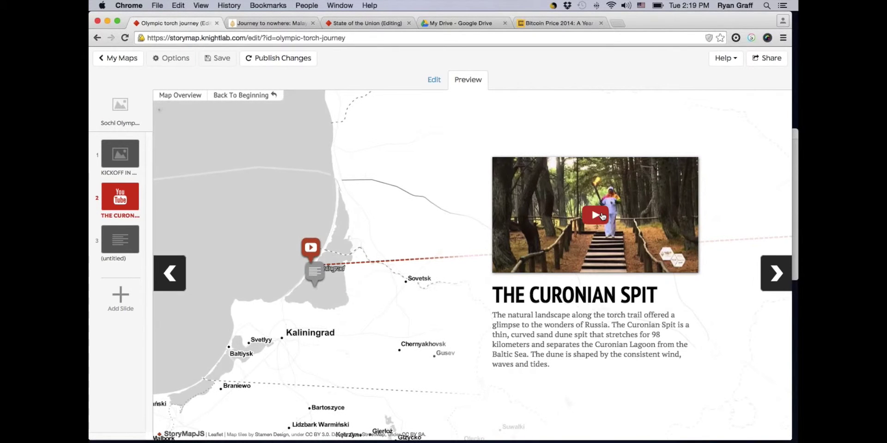
{"action": "left_click", "coordinate": [599, 215]}
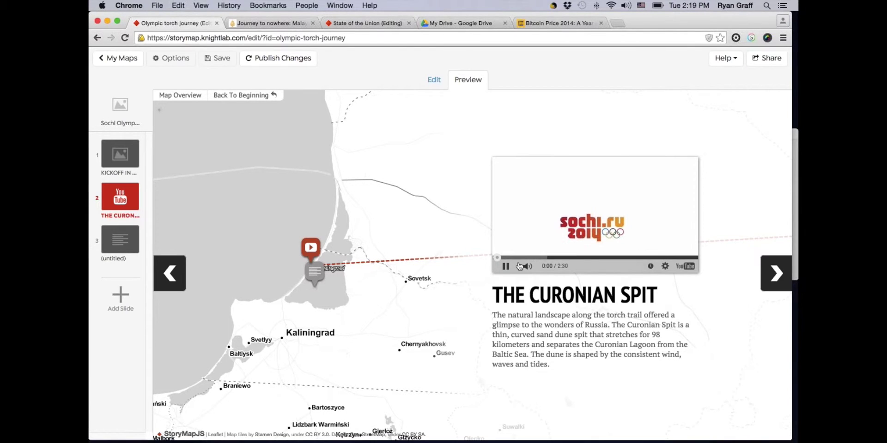
{"action": "left_click", "coordinate": [505, 267]}
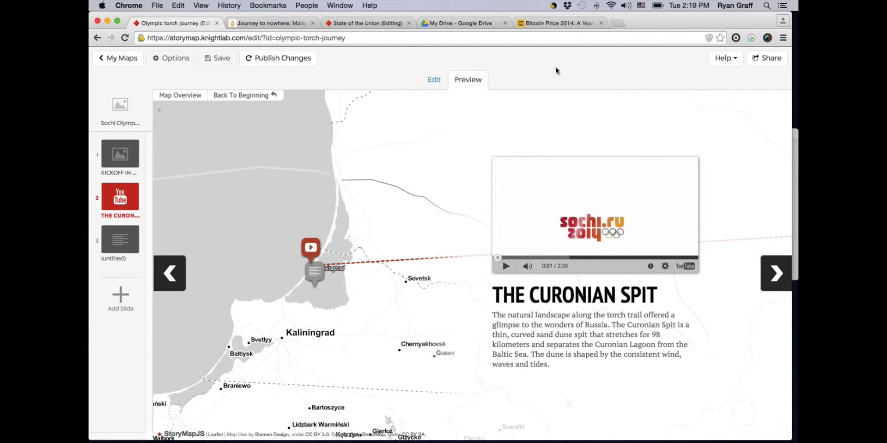
Step: Publish the changes, copy the StoryMap's public link, and select the embed code
{"action": "left_click", "coordinate": [767, 58]}
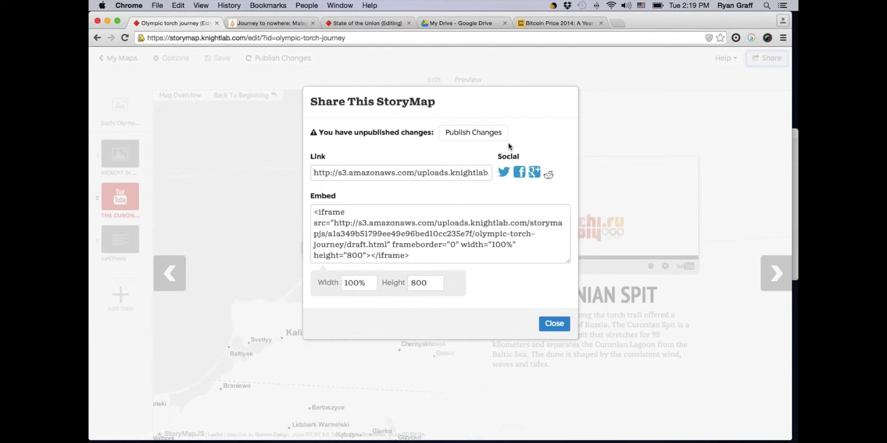
{"action": "left_click", "coordinate": [448, 138]}
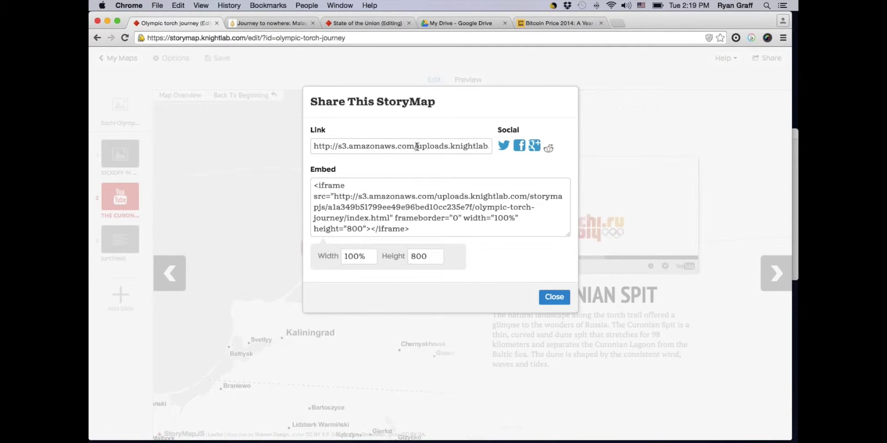
{"action": "left_click", "coordinate": [417, 146]}
{"action": "key", "text": "super+c"}
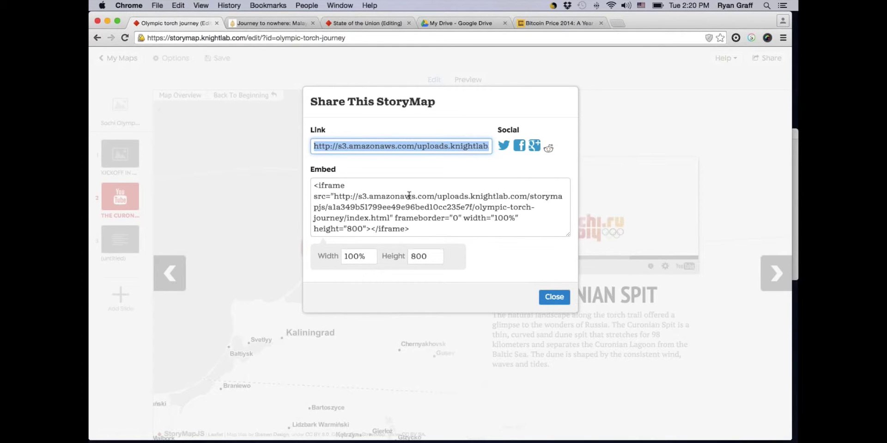
{"action": "left_click", "coordinate": [408, 211]}
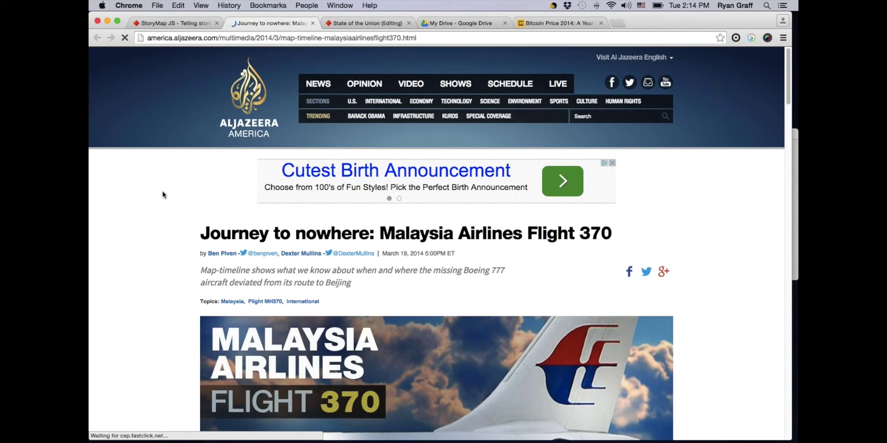
Step: Scroll the Al Jazeera MH370 article down to its embedded map timeline
{"action": "scroll", "coordinate": [162, 197], "scroll_direction": "down", "scroll_amount": 3}
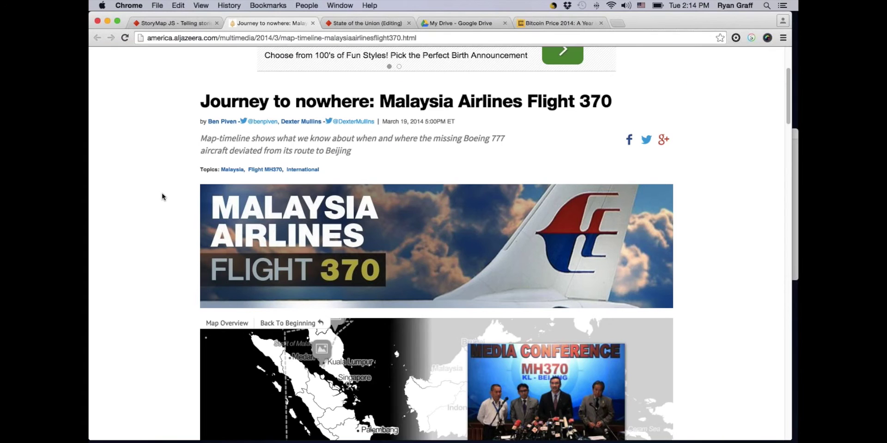
{"action": "scroll", "coordinate": [161, 196], "scroll_direction": "down", "scroll_amount": 1}
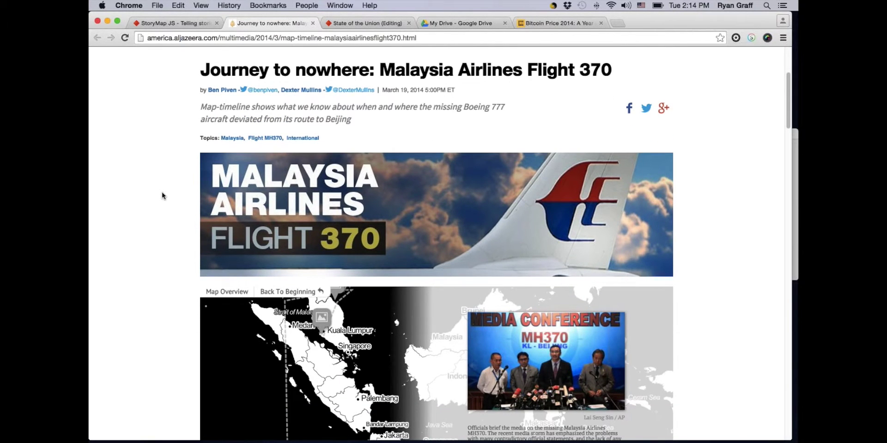
{"action": "scroll", "coordinate": [161, 196], "scroll_direction": "down", "scroll_amount": 4}
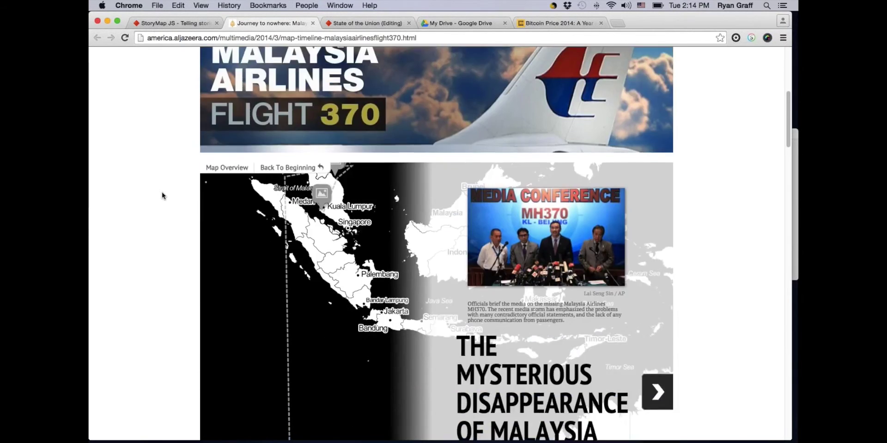
{"action": "scroll", "coordinate": [161, 196], "scroll_direction": "down", "scroll_amount": 1}
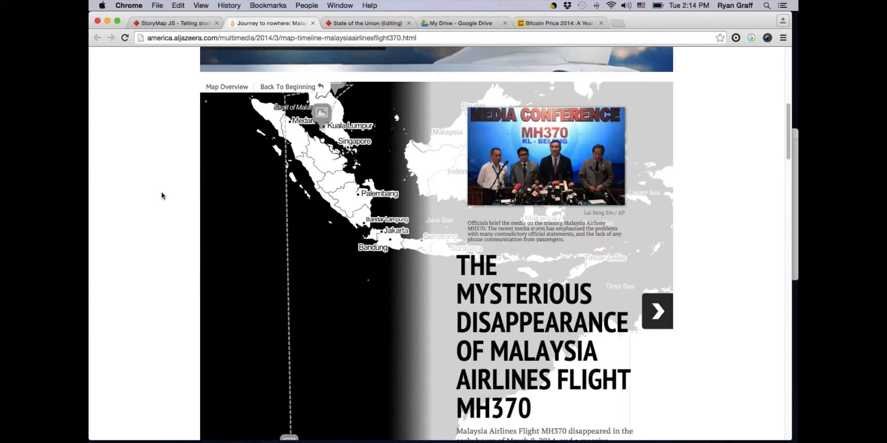
{"action": "scroll", "coordinate": [162, 196], "scroll_direction": "down", "scroll_amount": 1}
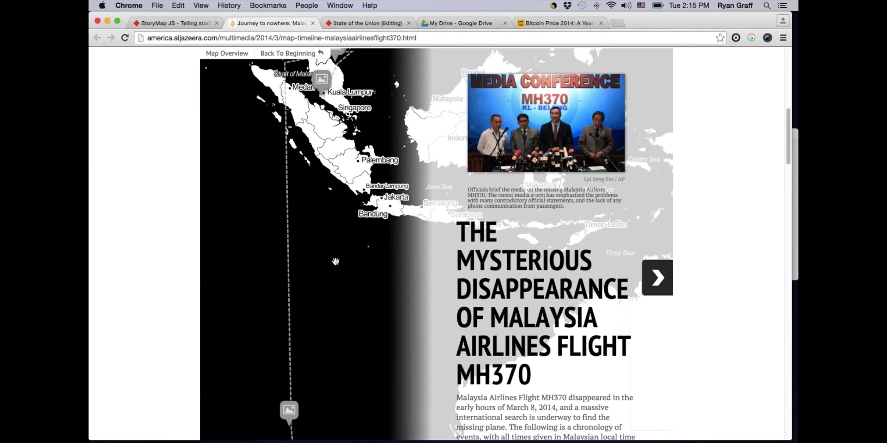
{"action": "left_click", "coordinate": [652, 286]}
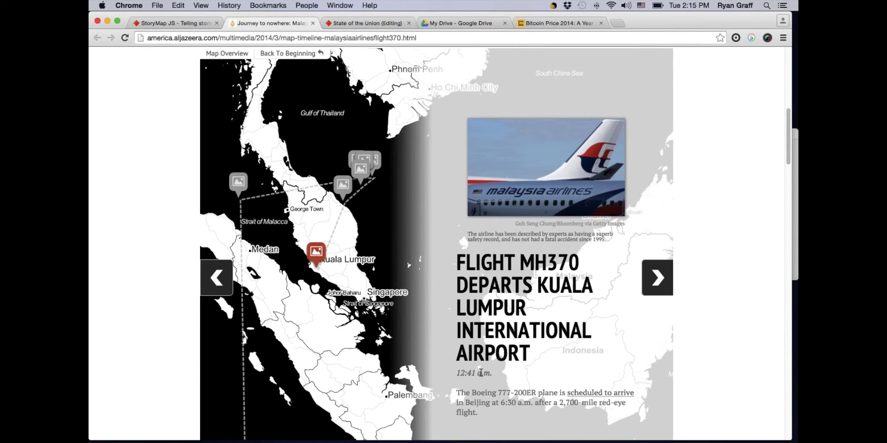
{"action": "left_click", "coordinate": [659, 277]}
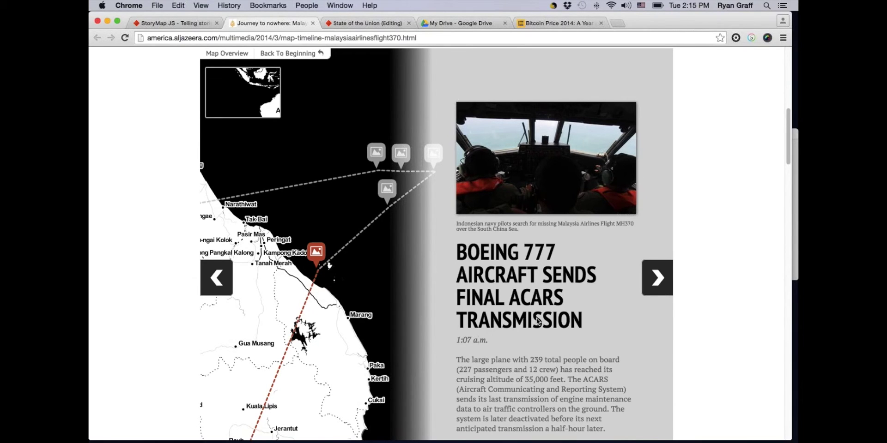
{"action": "left_click", "coordinate": [653, 278]}
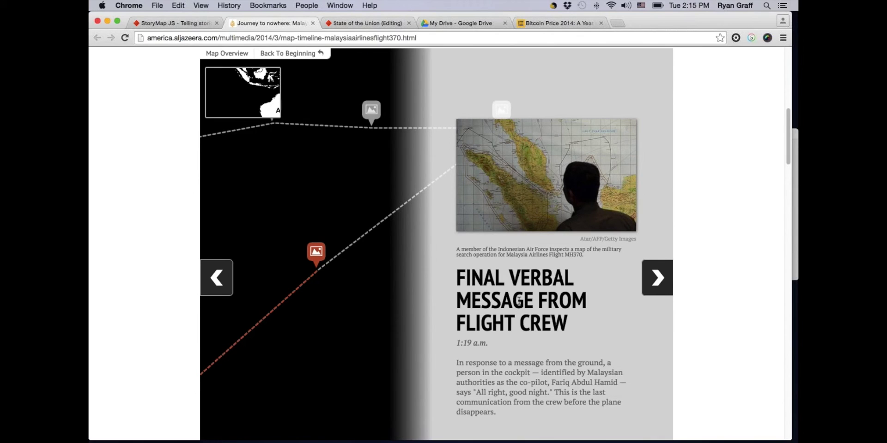
{"action": "left_click", "coordinate": [649, 283]}
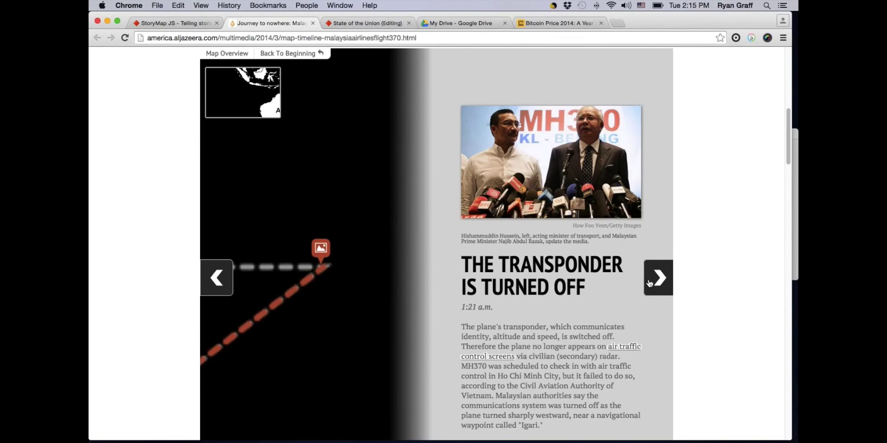
{"action": "left_click", "coordinate": [650, 283]}
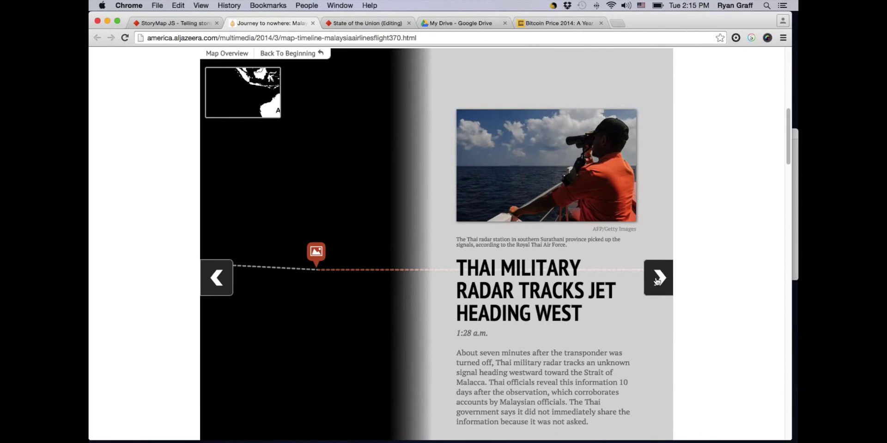
{"action": "left_click", "coordinate": [658, 282]}
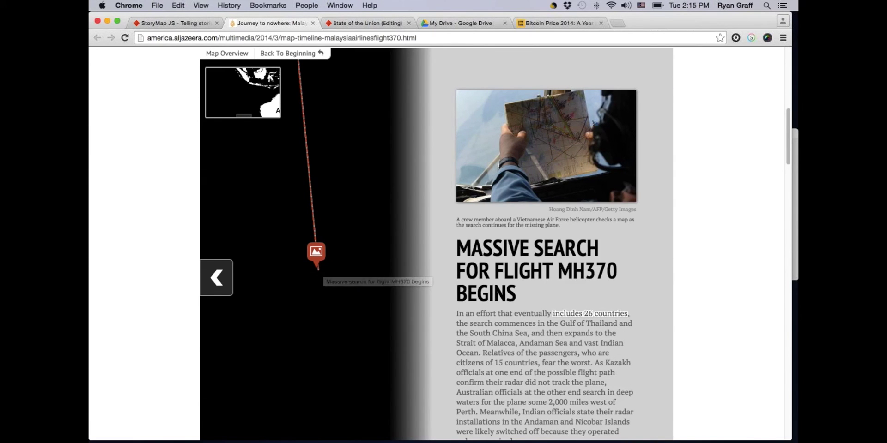
{"action": "left_click", "coordinate": [300, 54]}
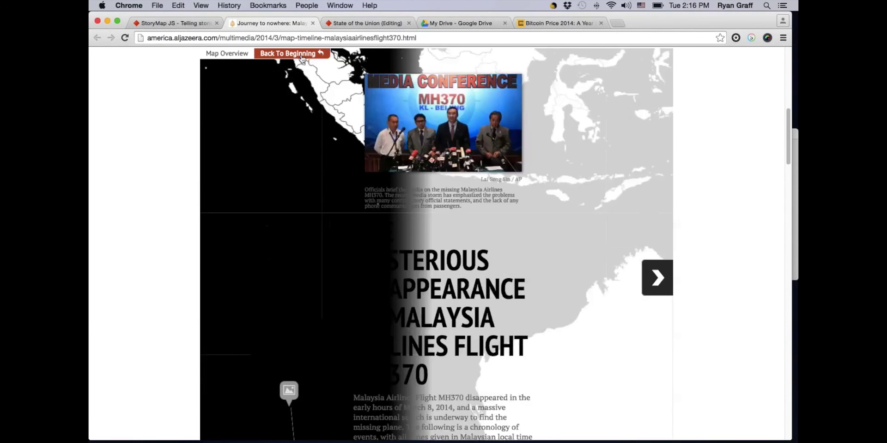